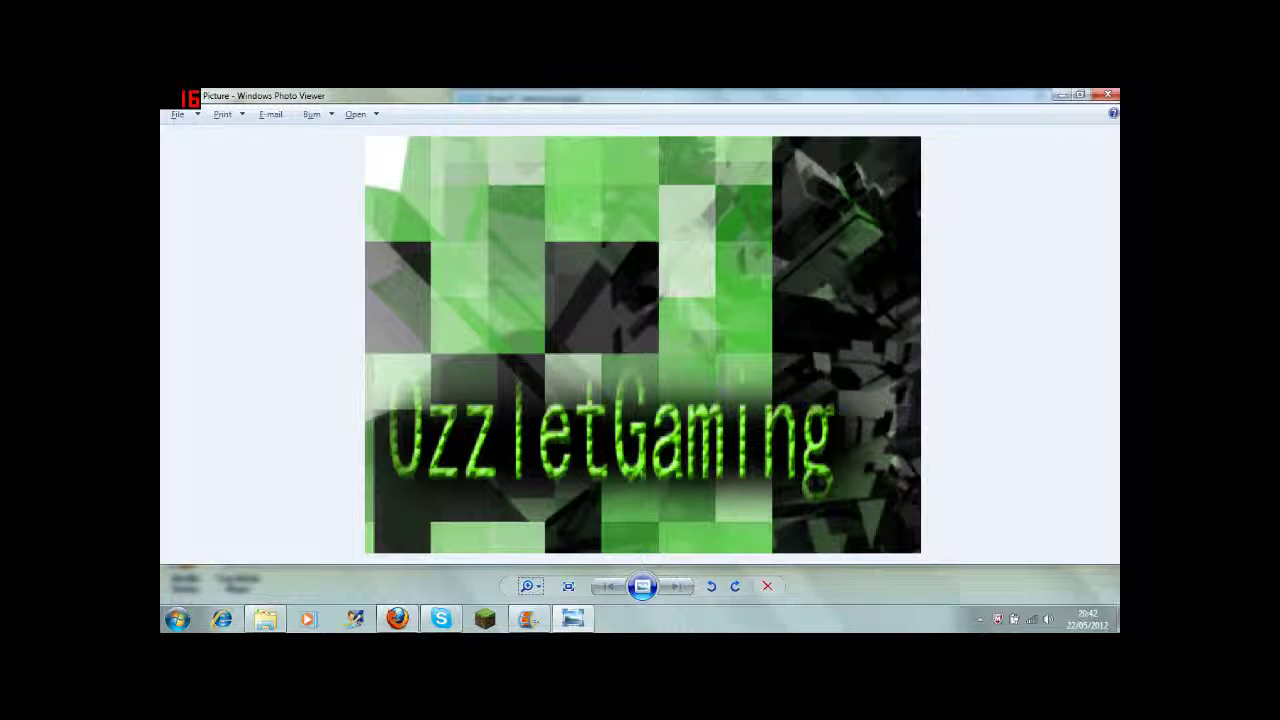
key("XF86AudioRaiseVolume")
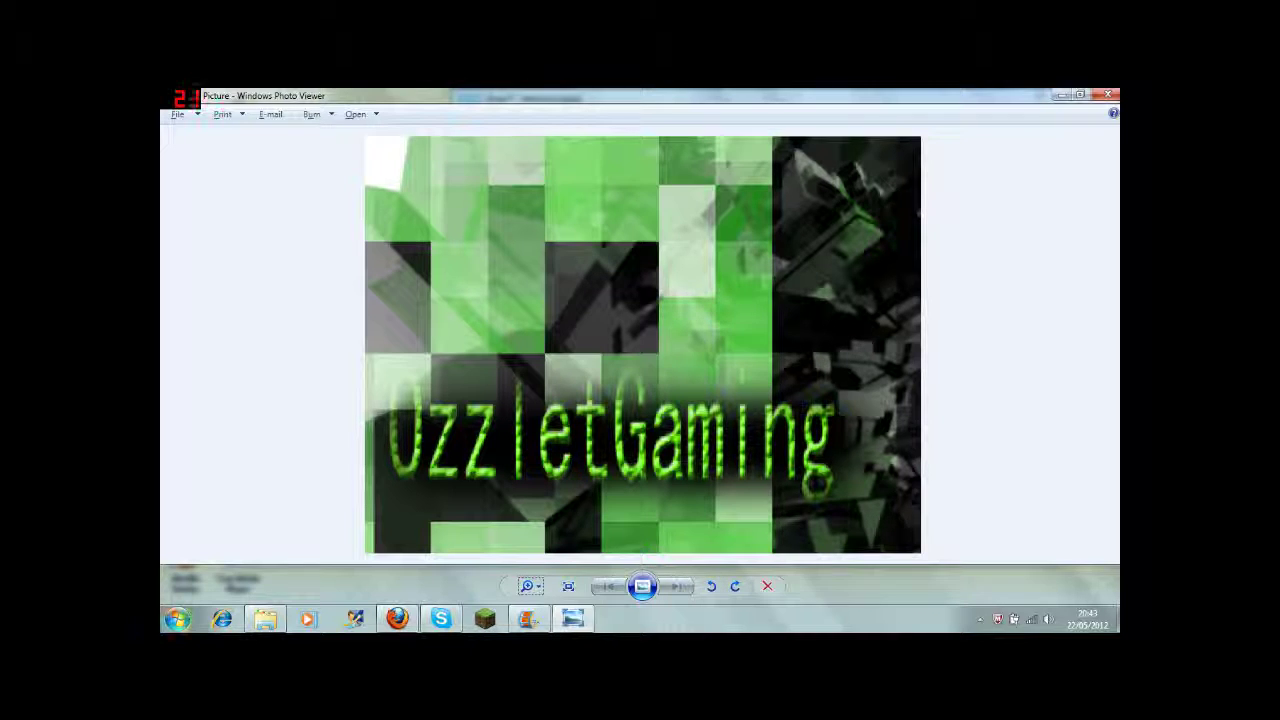
left_click(177, 619)
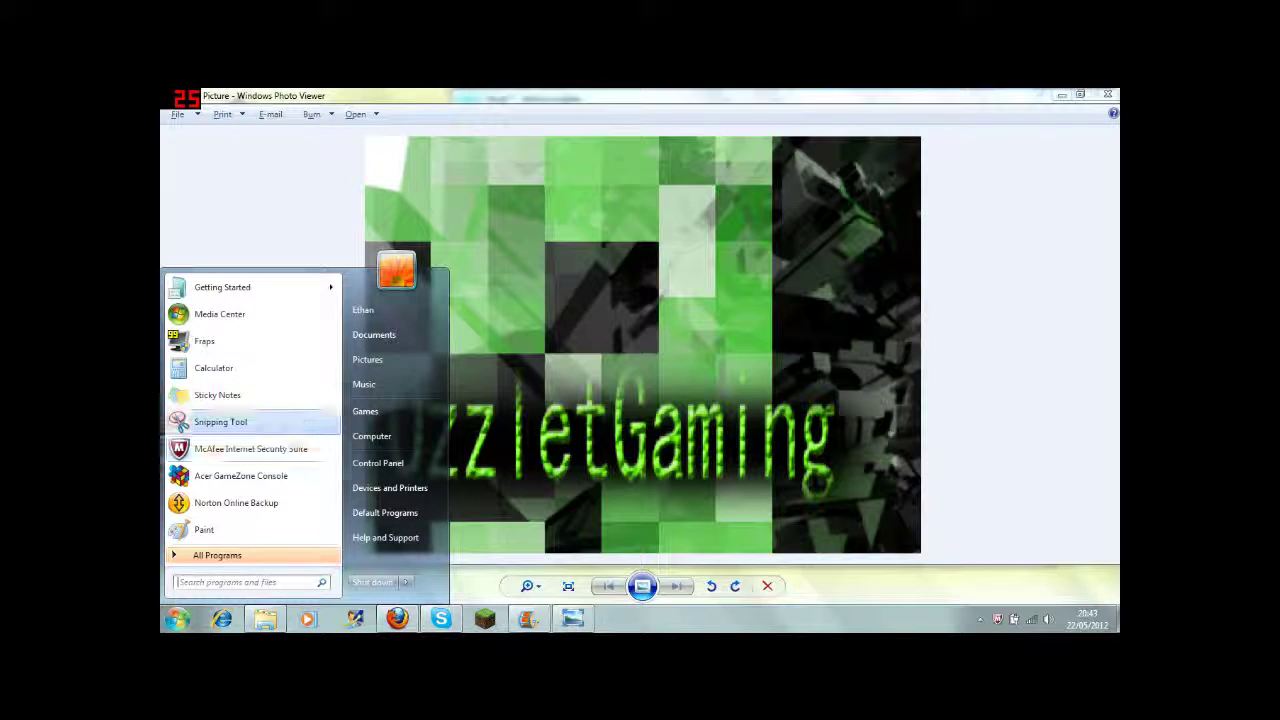
left_click(204, 529)
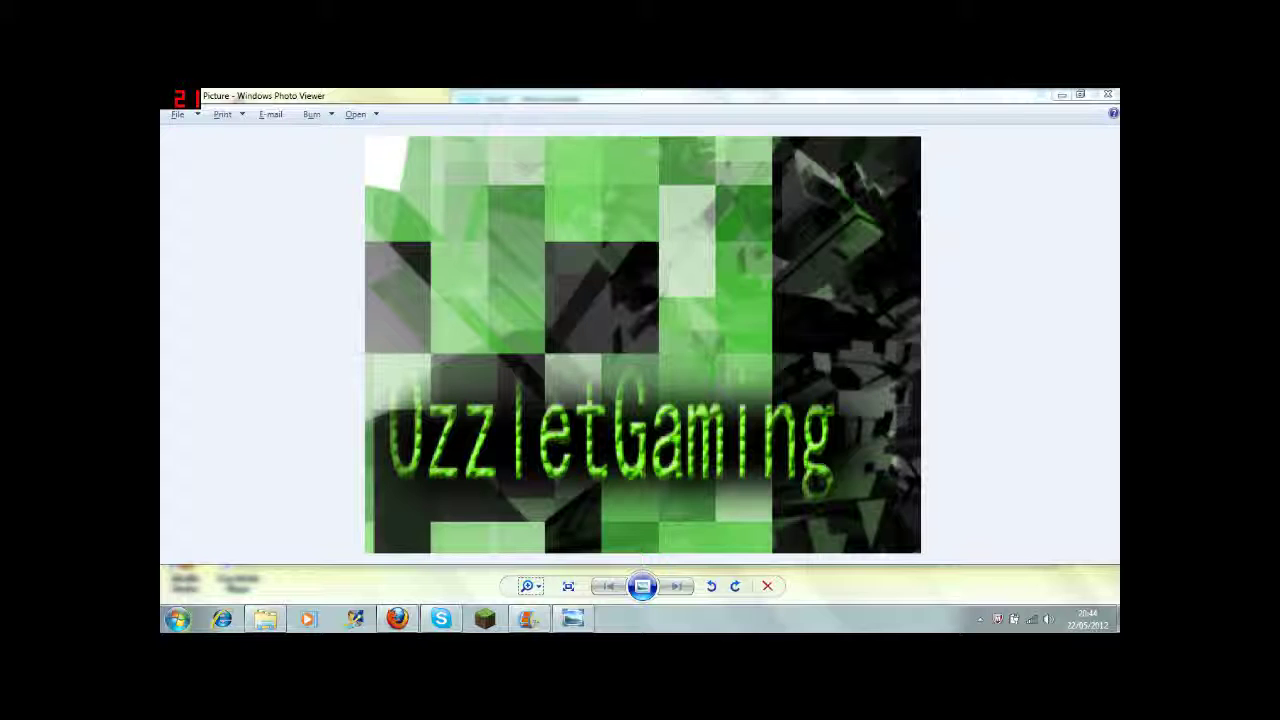
left_click(177, 619)
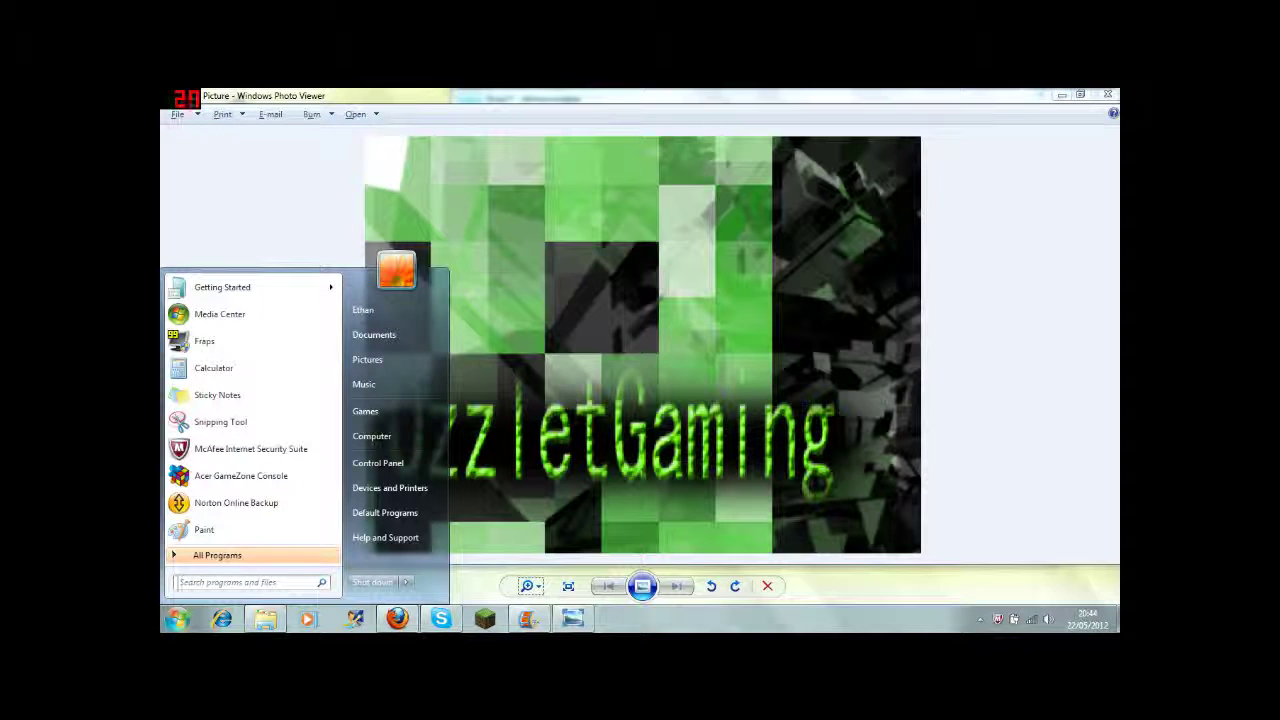
key("Escape")
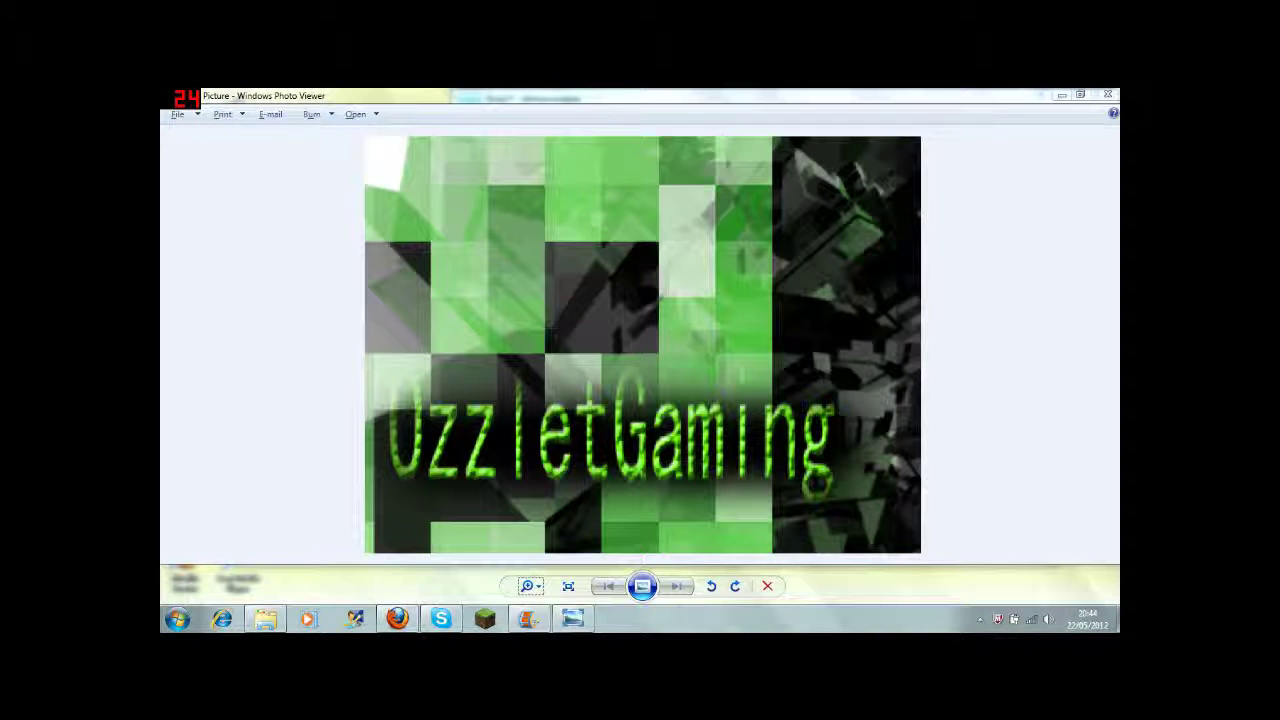